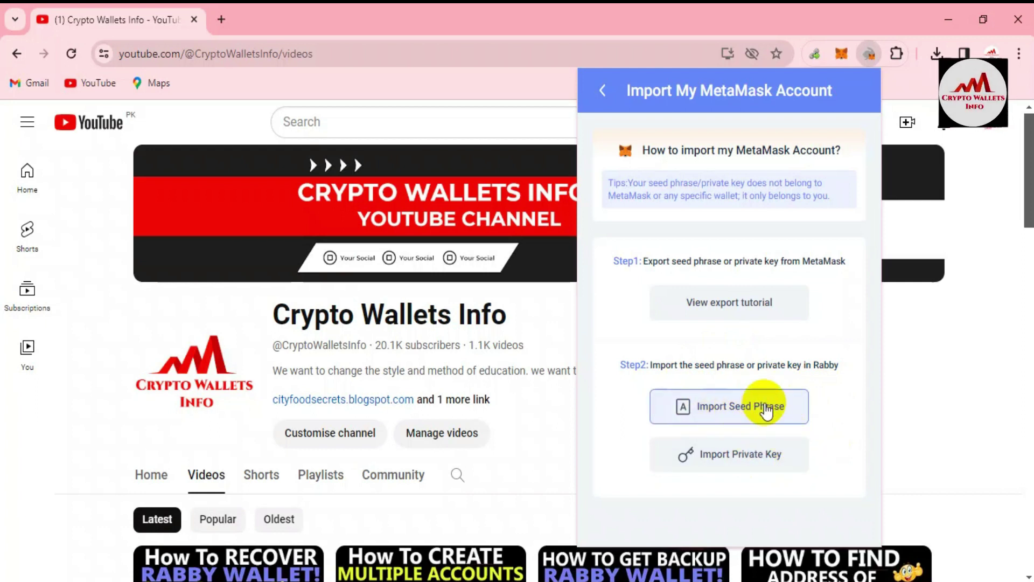
# Step: Open Rabby's seed phrase import form for a 12-word phrase
pyautogui.click(723, 405)
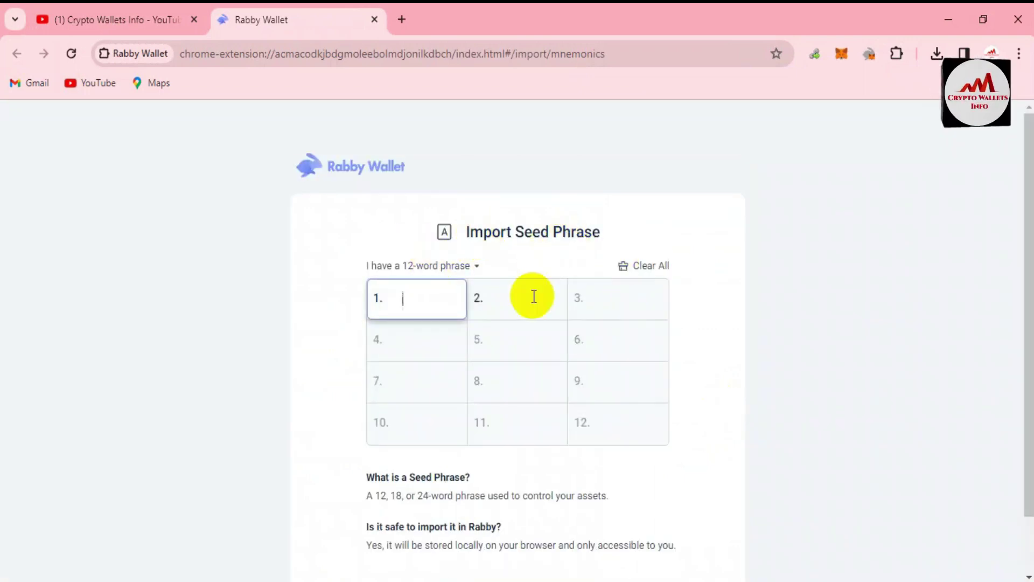
pyautogui.moveTo(585, 426); pyautogui.dragTo(367, 315)
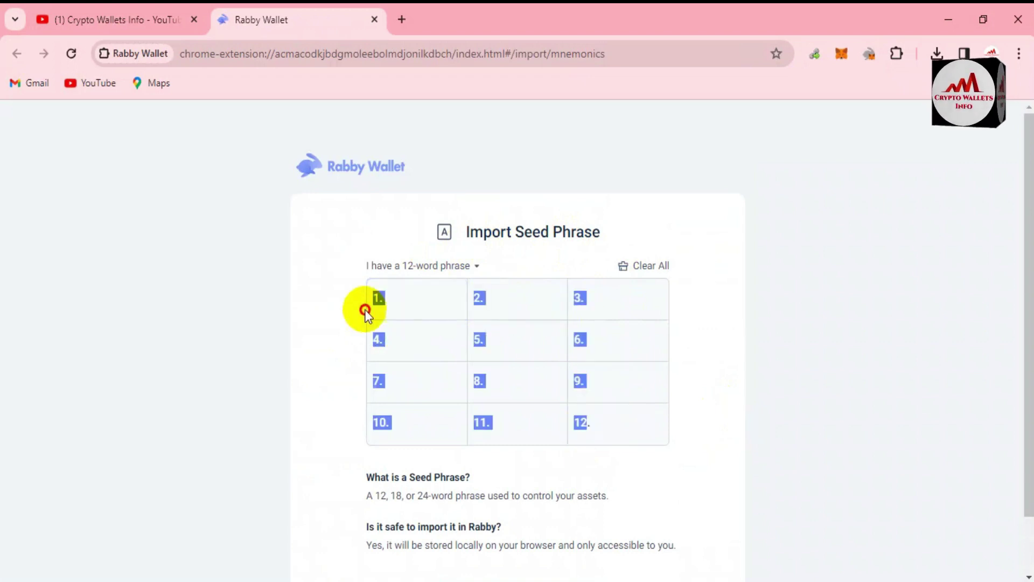
pyautogui.click(797, 232)
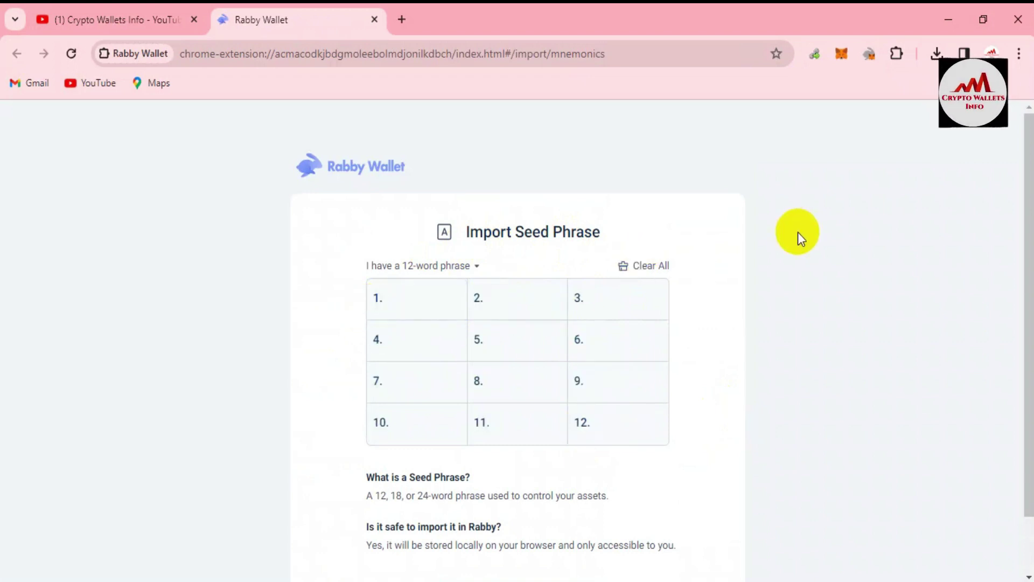
# Step: Open the MetaMask wallet and unlock it with the account password
pyautogui.click(839, 56)
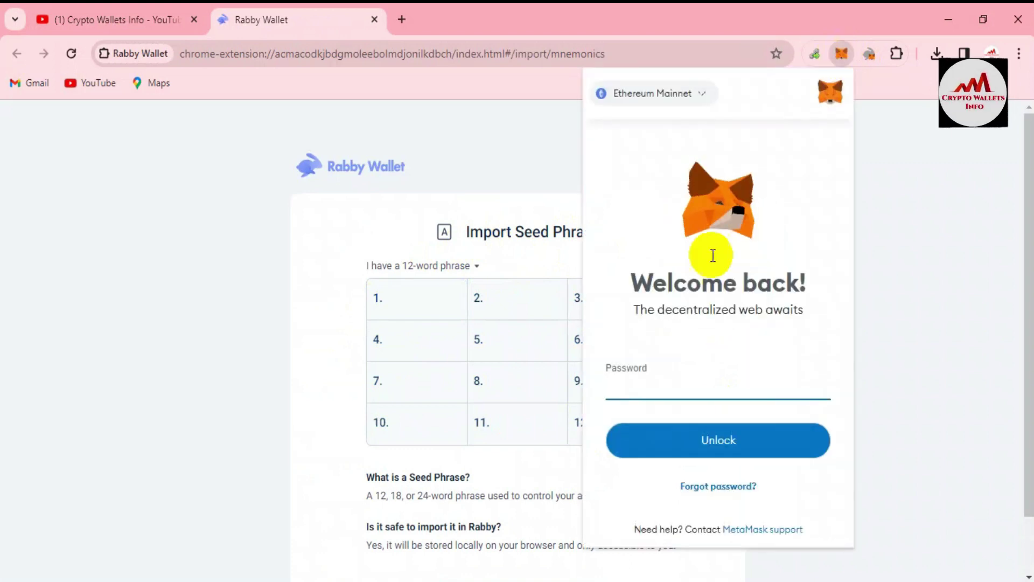
pyautogui.write('••••••')
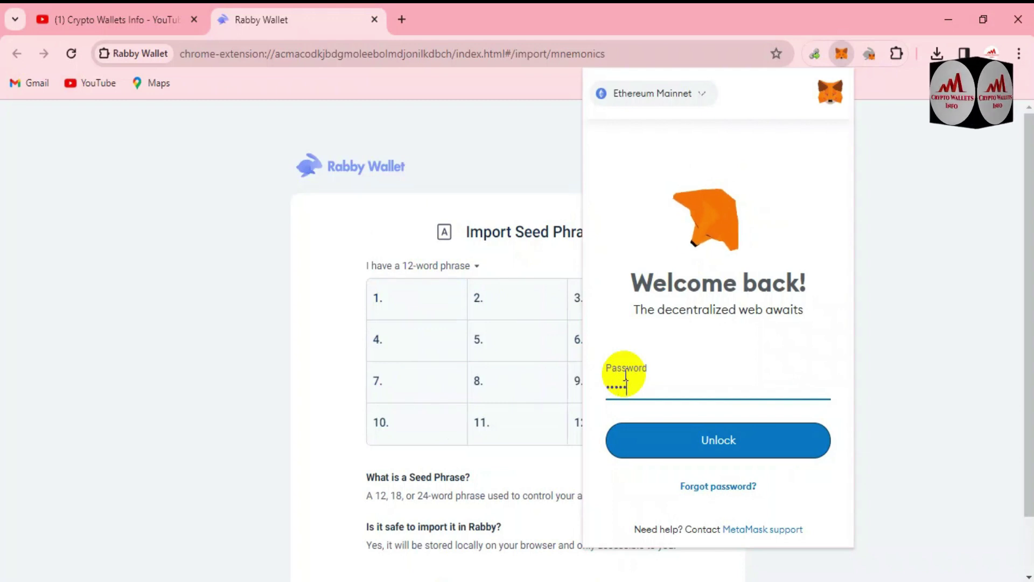
pyautogui.write('••••••')
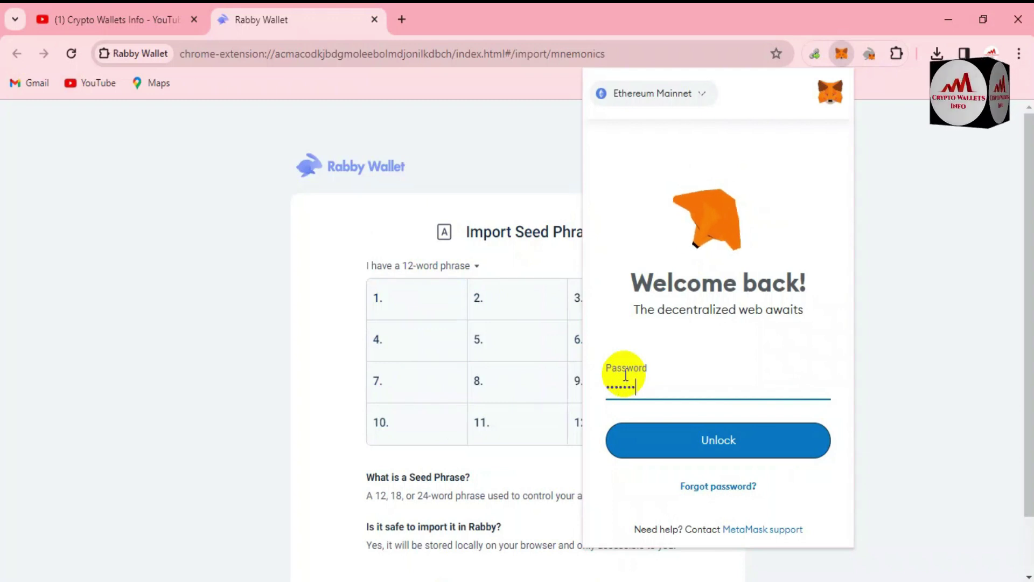
pyautogui.write('•')
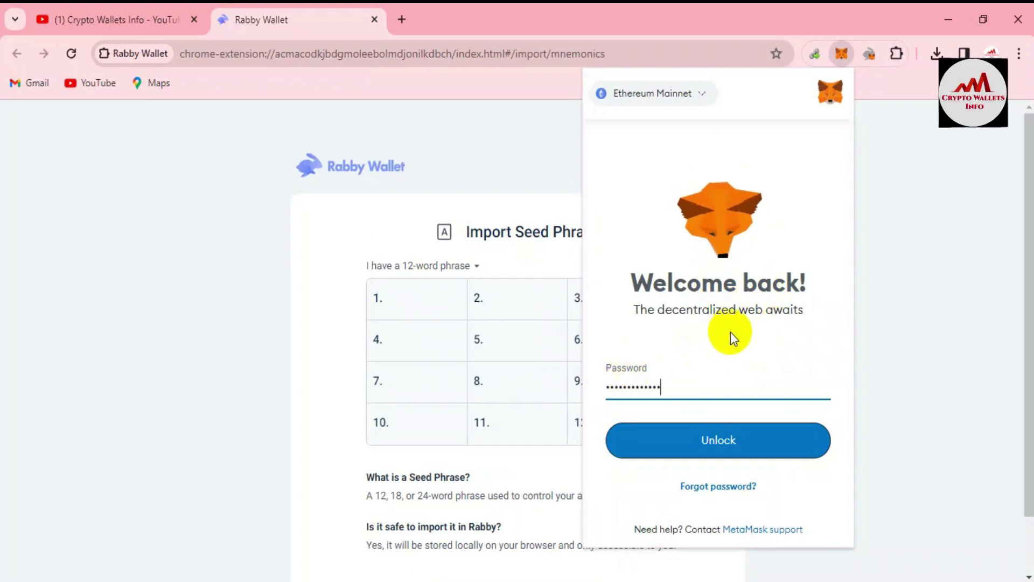
pyautogui.click(732, 439)
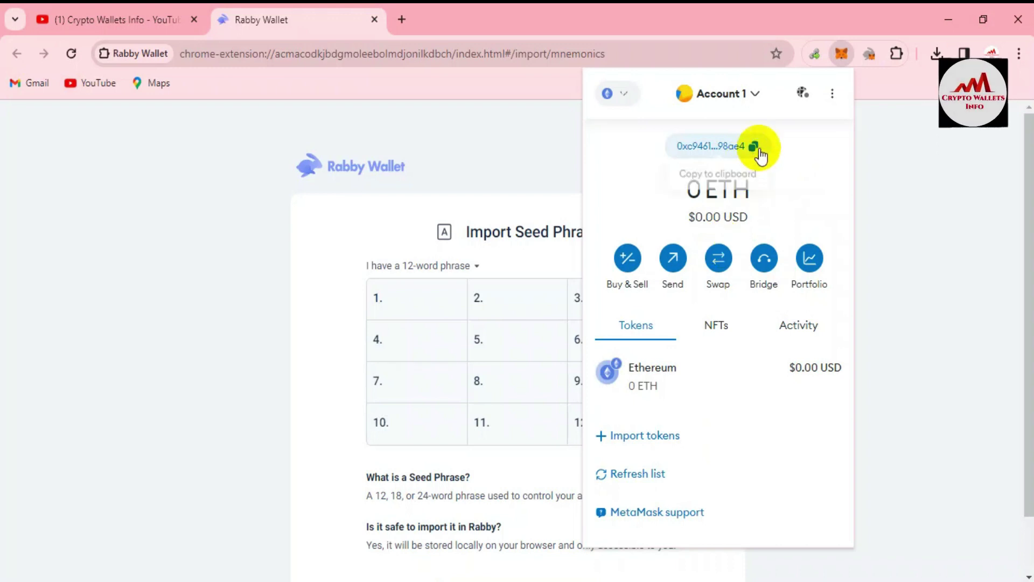
# Step: Go to MetaMask's Security & privacy settings and request to reveal the Secret Recovery Phrase
pyautogui.click(834, 94)
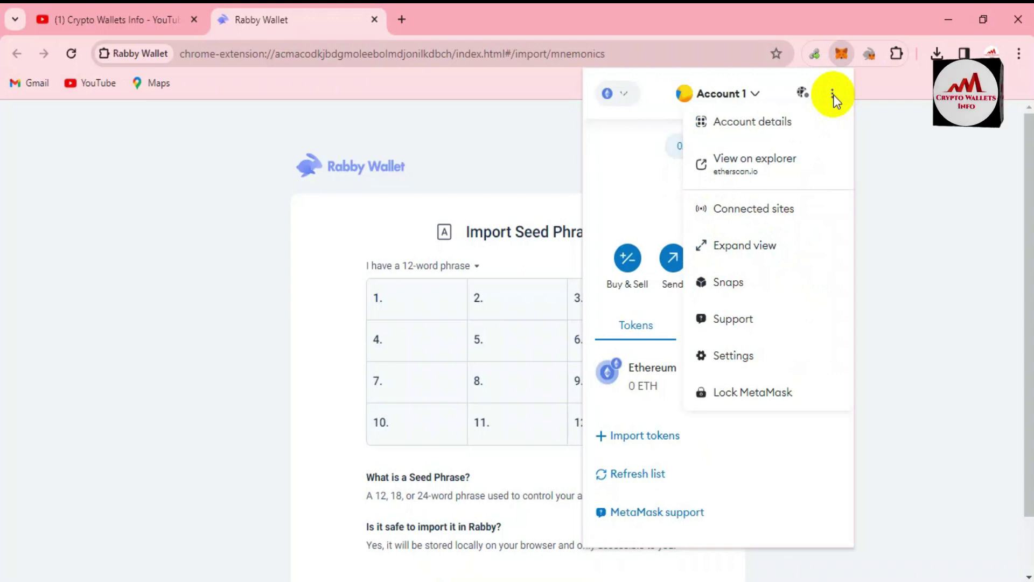
pyautogui.click(746, 359)
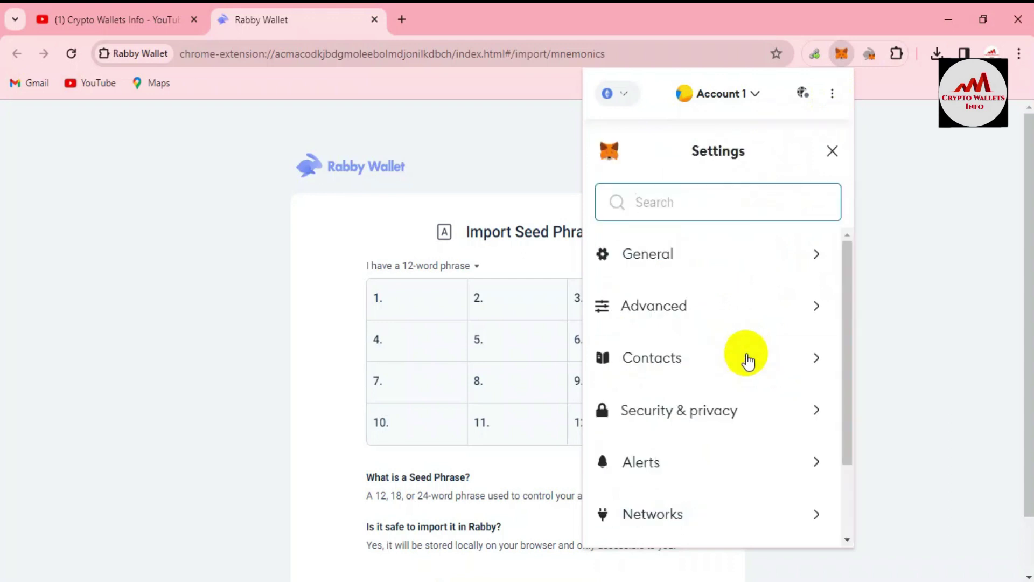
pyautogui.moveTo(850, 266); pyautogui.dragTo(848, 325)
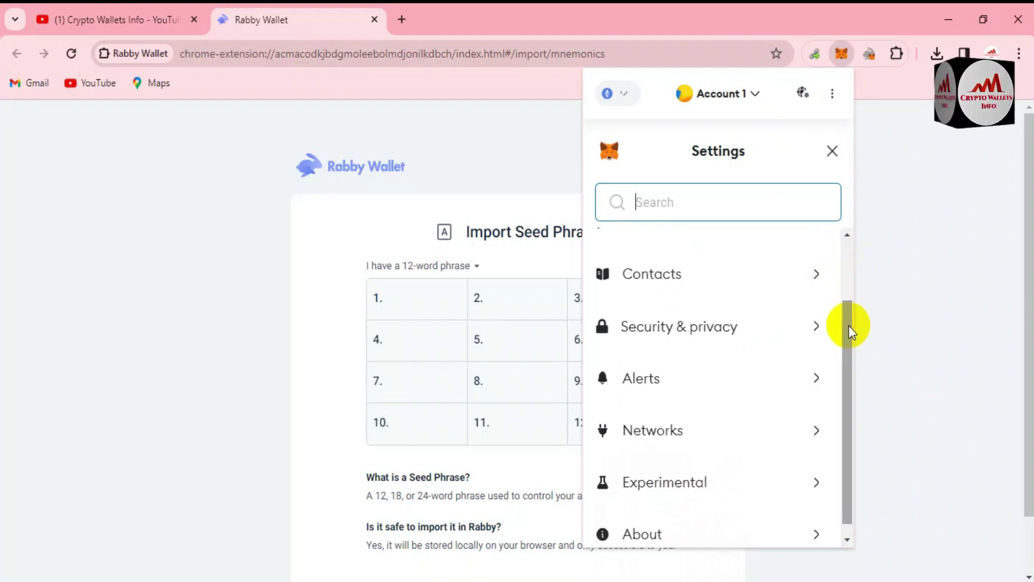
pyautogui.click(691, 327)
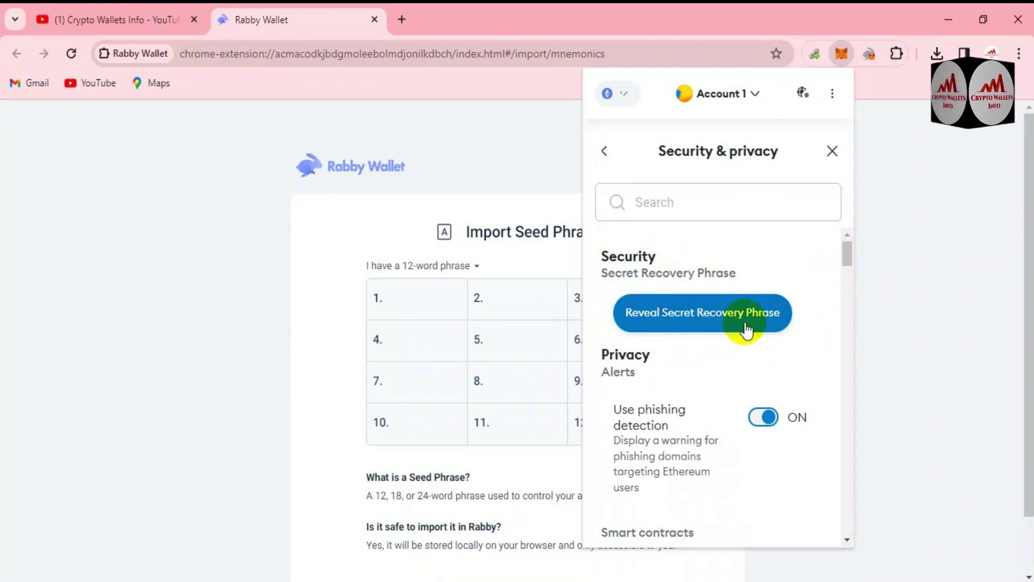
pyautogui.click(726, 323)
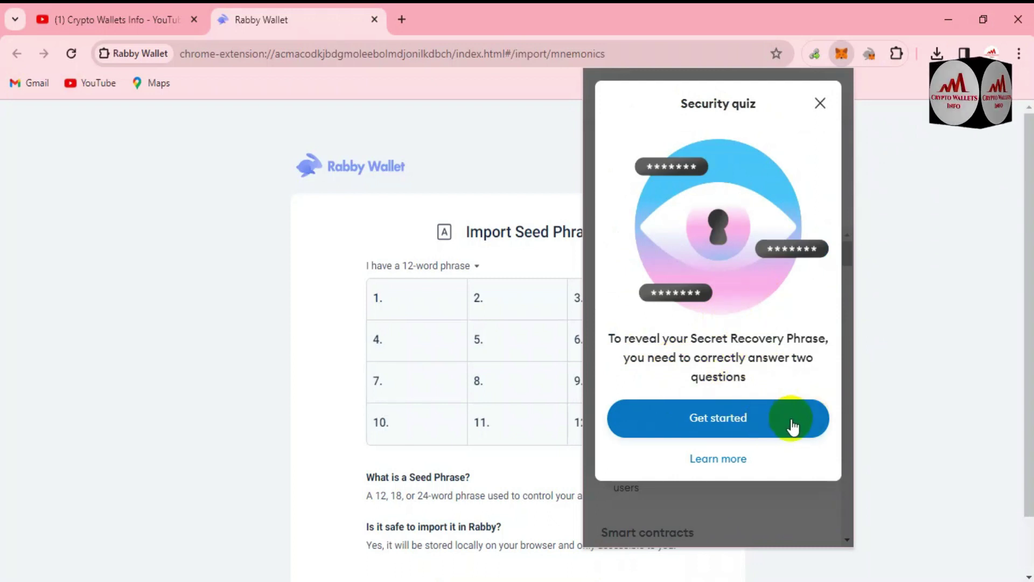
# Step: Complete the security quiz with the answers "Can't help you" and "You're being scammed"
pyautogui.click(757, 424)
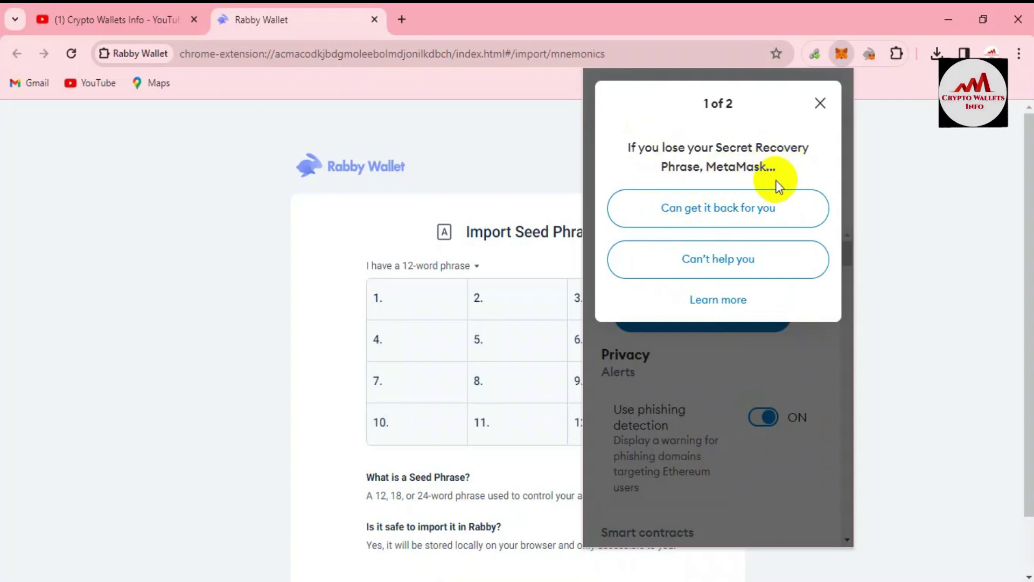
pyautogui.click(729, 268)
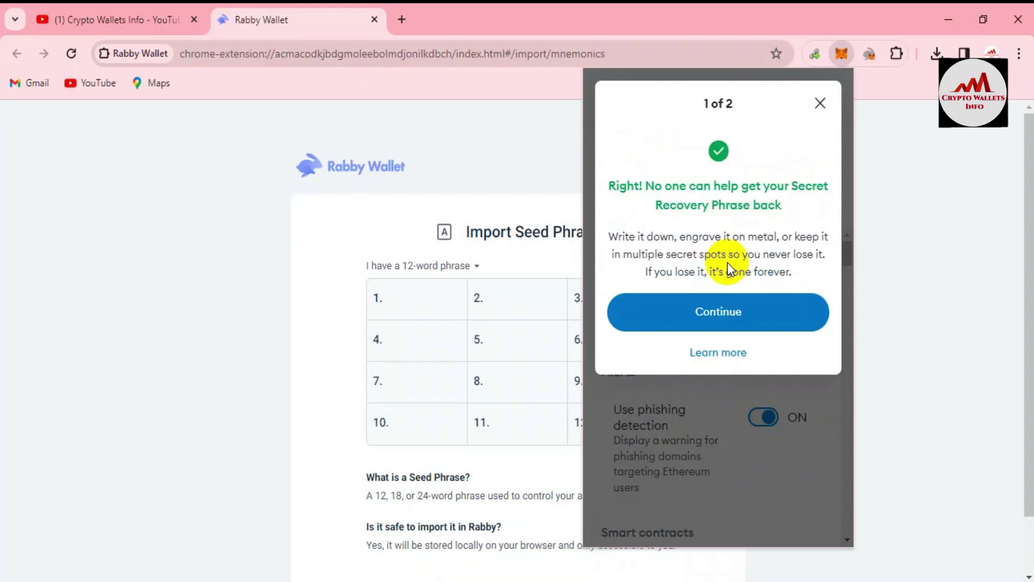
pyautogui.click(708, 318)
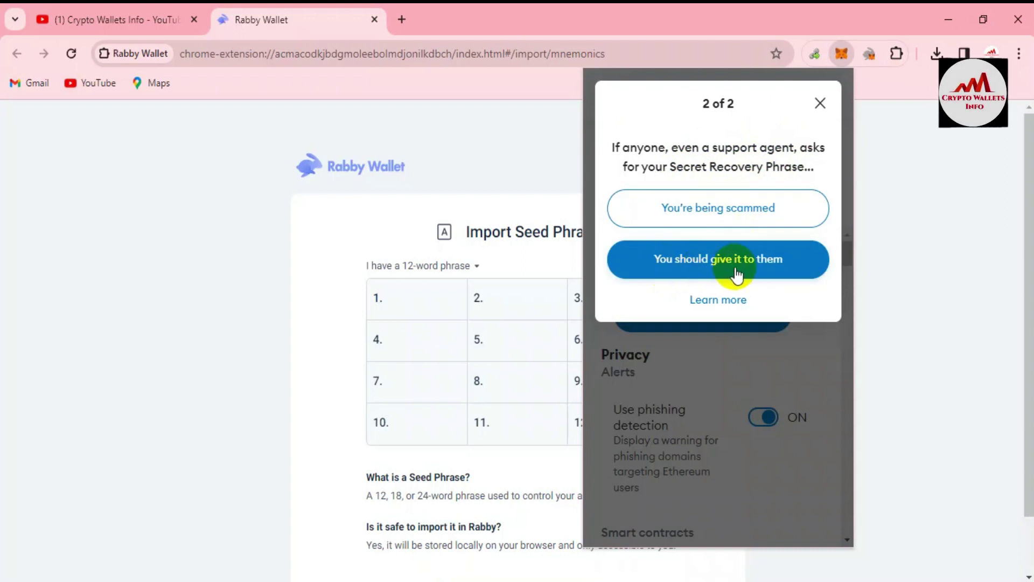
pyautogui.click(733, 211)
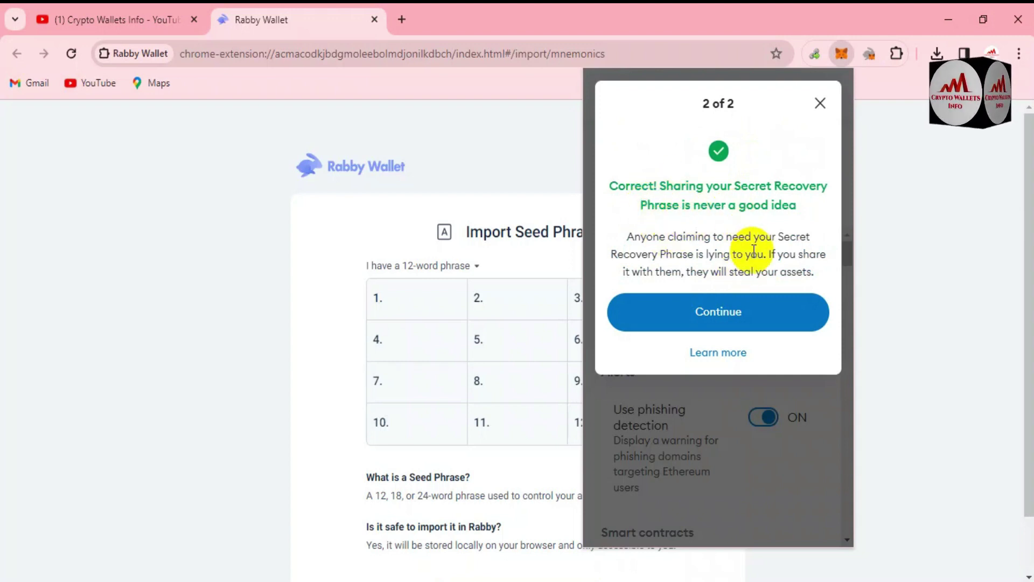
pyautogui.click(741, 310)
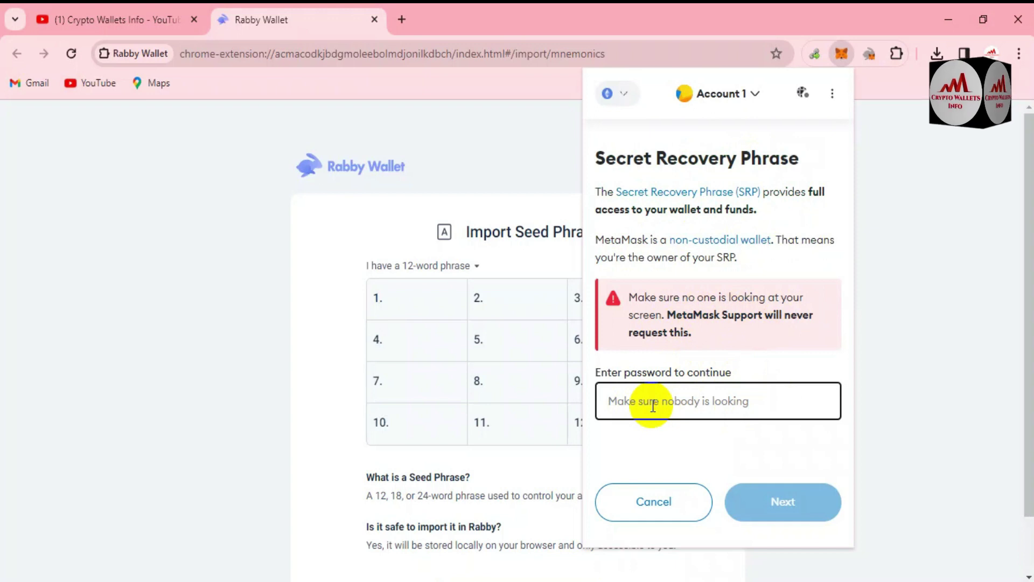
# Step: Enter the MetaMask password and reveal the Secret Recovery Phrase
pyautogui.write('•••••')
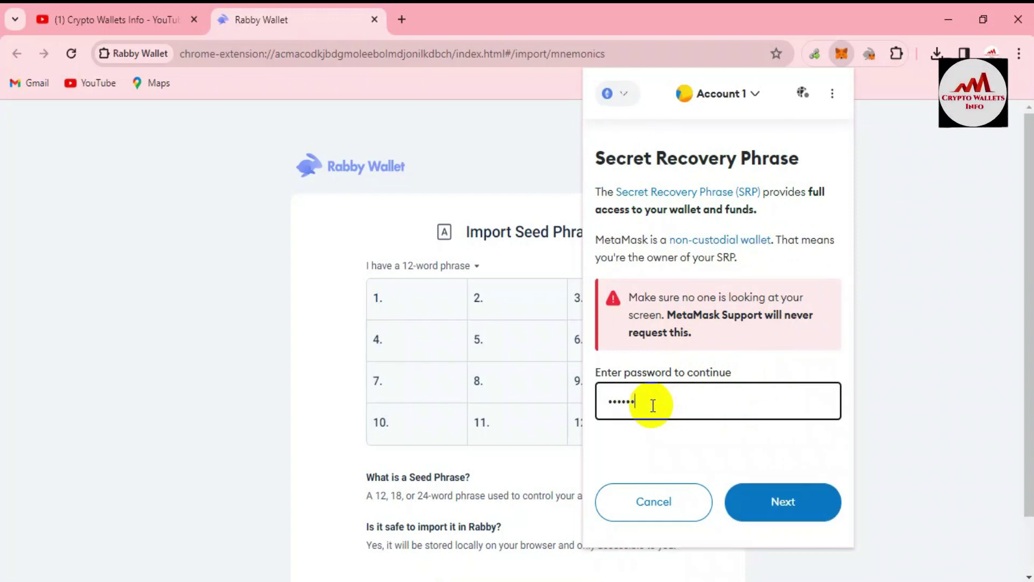
pyautogui.write('••••••••')
pyautogui.click(785, 504)
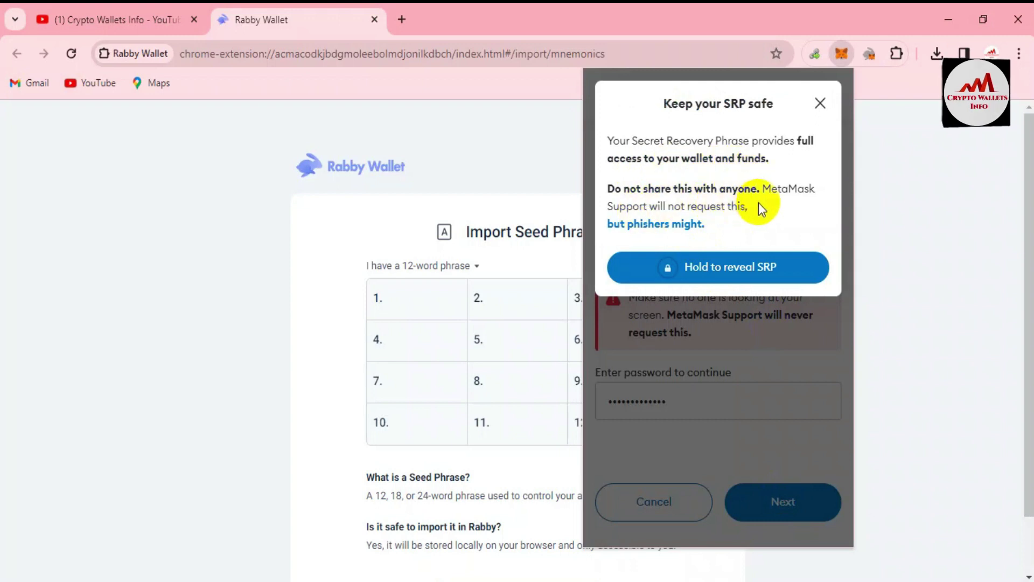
pyautogui.click(714, 272)
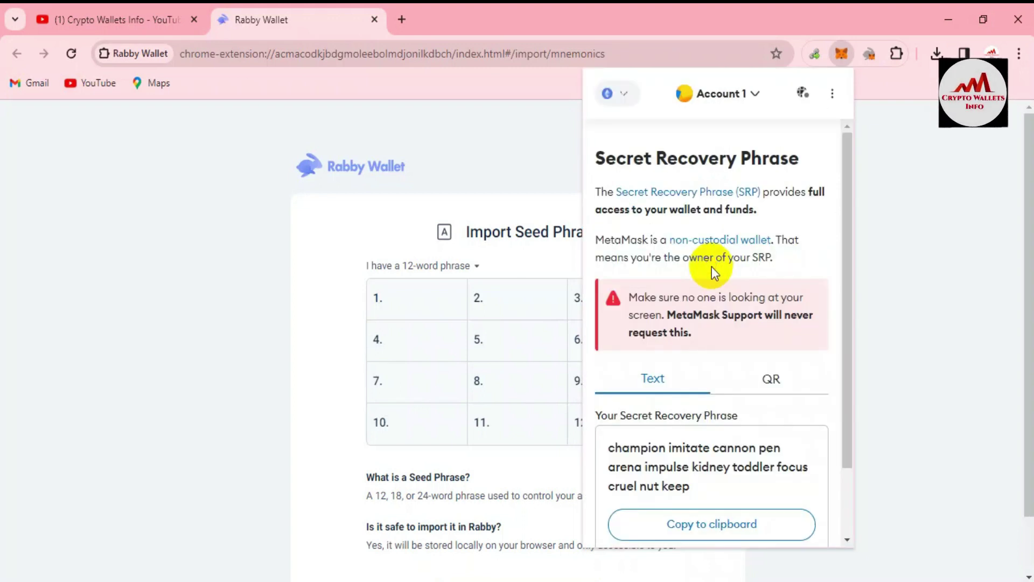
# Step: Copy the revealed Secret Recovery Phrase to the clipboard
pyautogui.moveTo(844, 366); pyautogui.dragTo(842, 466)
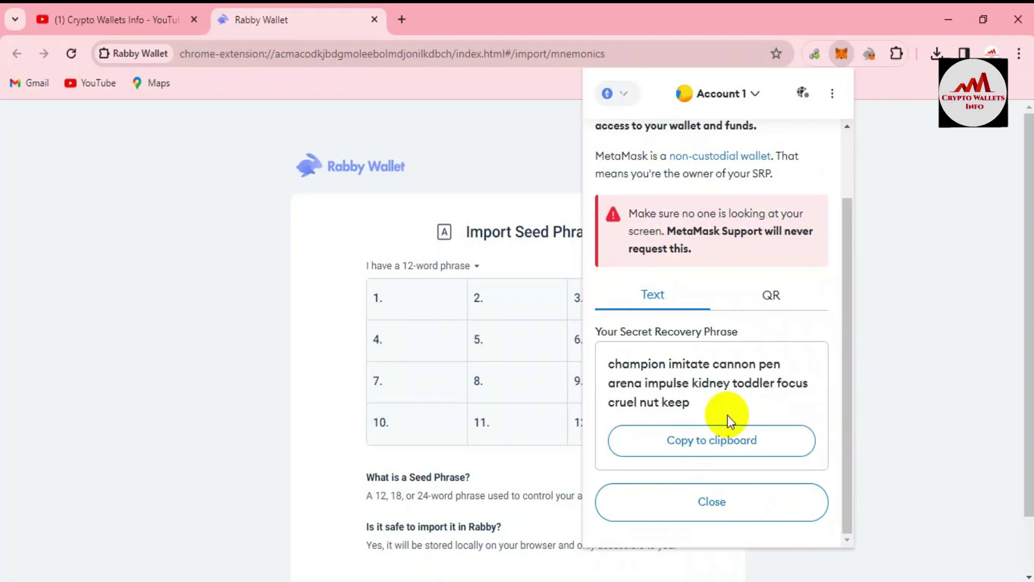
pyautogui.moveTo(716, 411); pyautogui.dragTo(615, 364)
pyautogui.click(710, 440)
pyautogui.click(713, 409)
pyautogui.moveTo(713, 409); pyautogui.dragTo(610, 345)
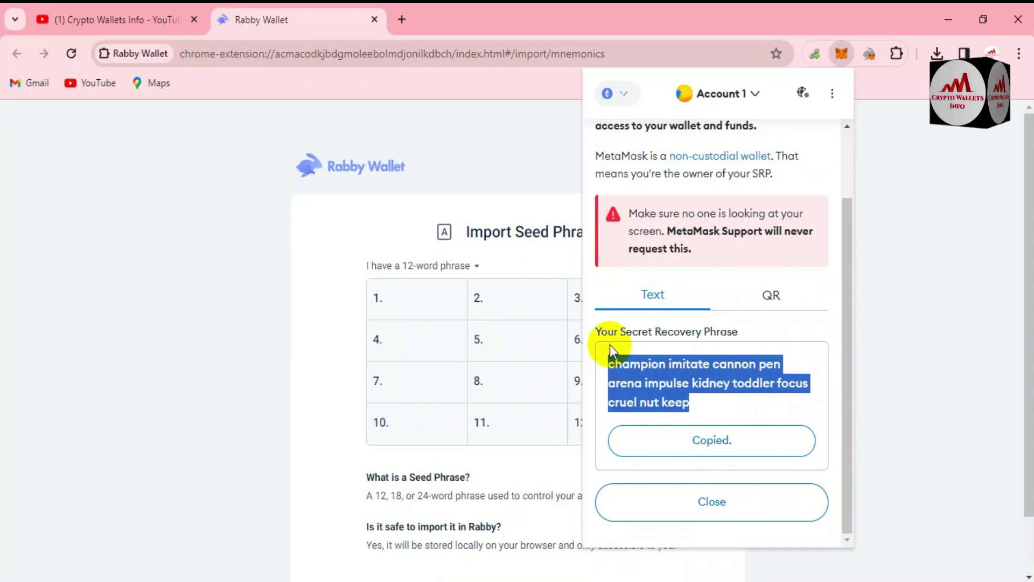
pyautogui.click(730, 399)
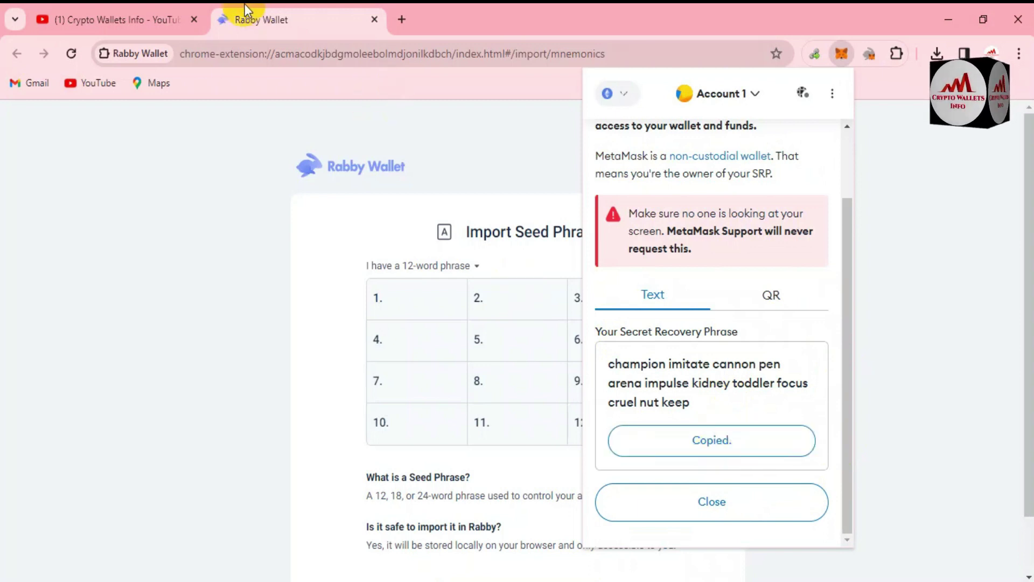
# Step: Paste the copied seed phrase into Rabby's 12-word import form and confirm the import
pyautogui.click(280, 19)
pyautogui.click(400, 305)
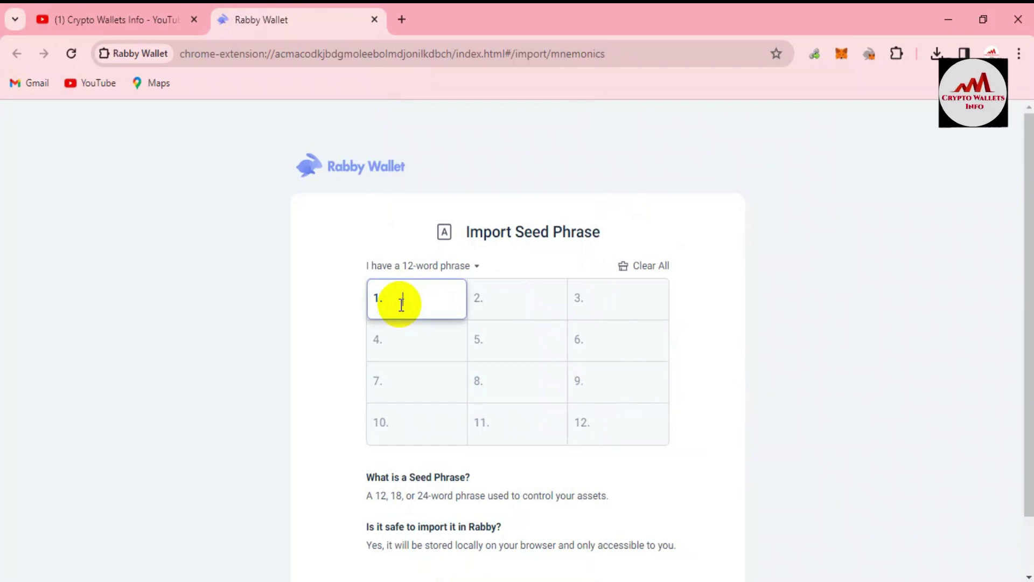
pyautogui.hotkey('ctrl', 'v')
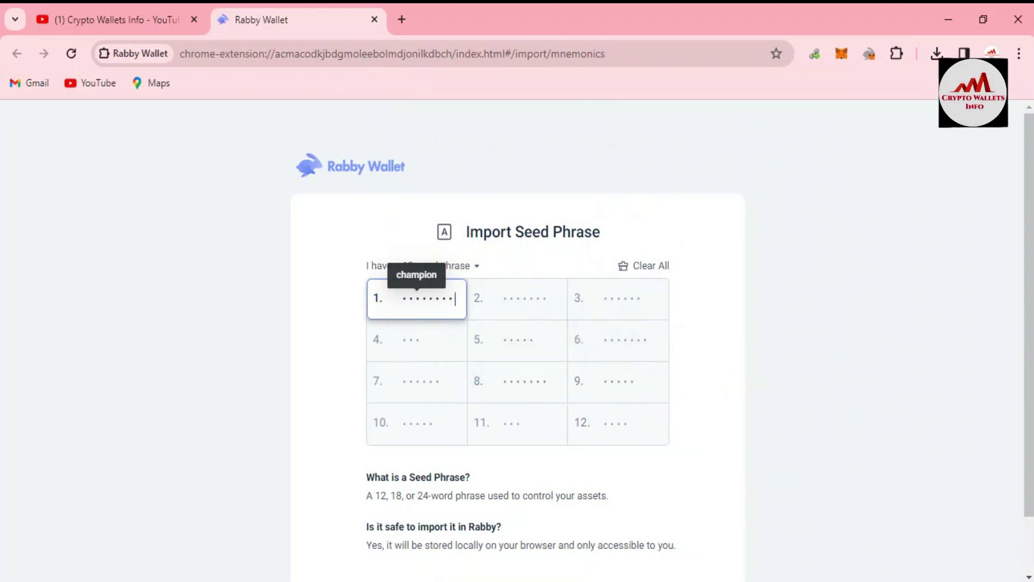
pyautogui.moveTo(1028, 358); pyautogui.dragTo(1029, 412)
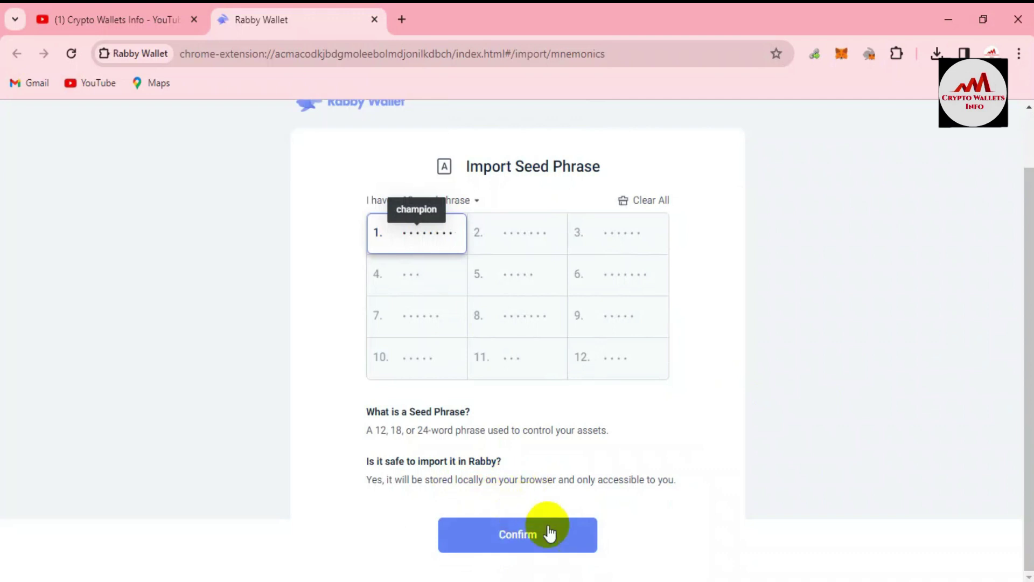
pyautogui.click(518, 533)
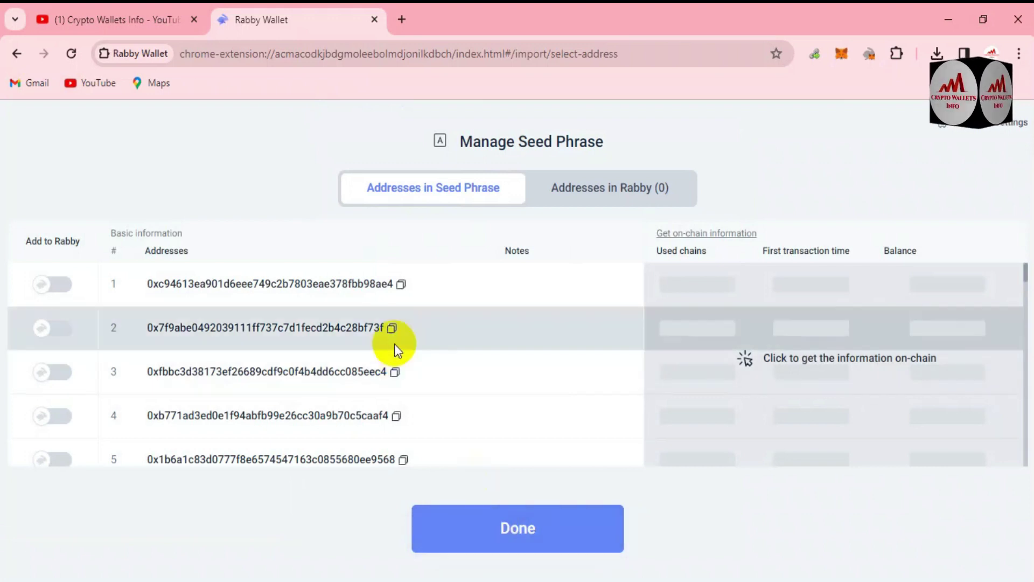
# Step: Finish managing the seed phrase addresses without adding any, and open the Rabby wallet dashboard
pyautogui.click(532, 539)
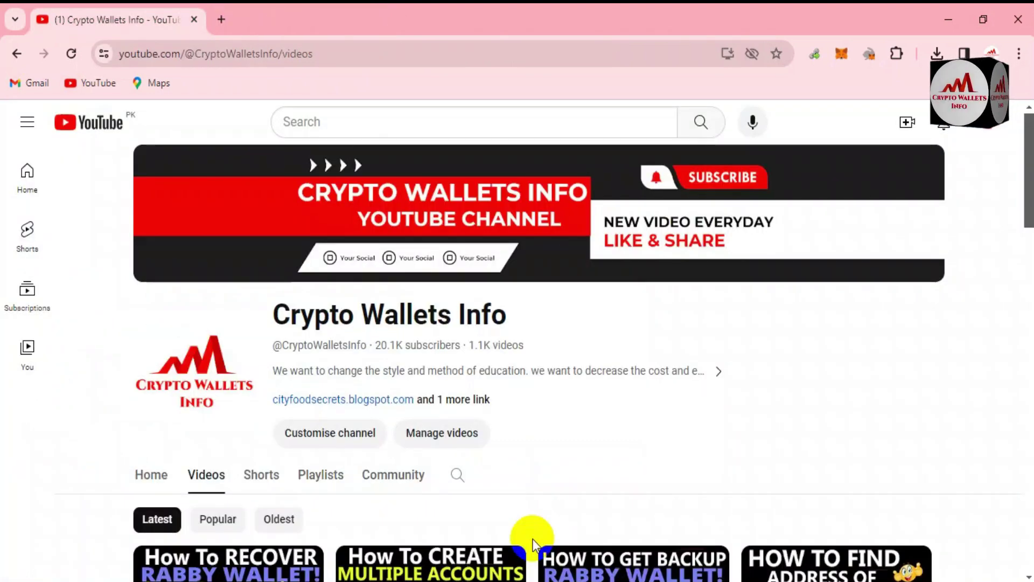
pyautogui.click(869, 54)
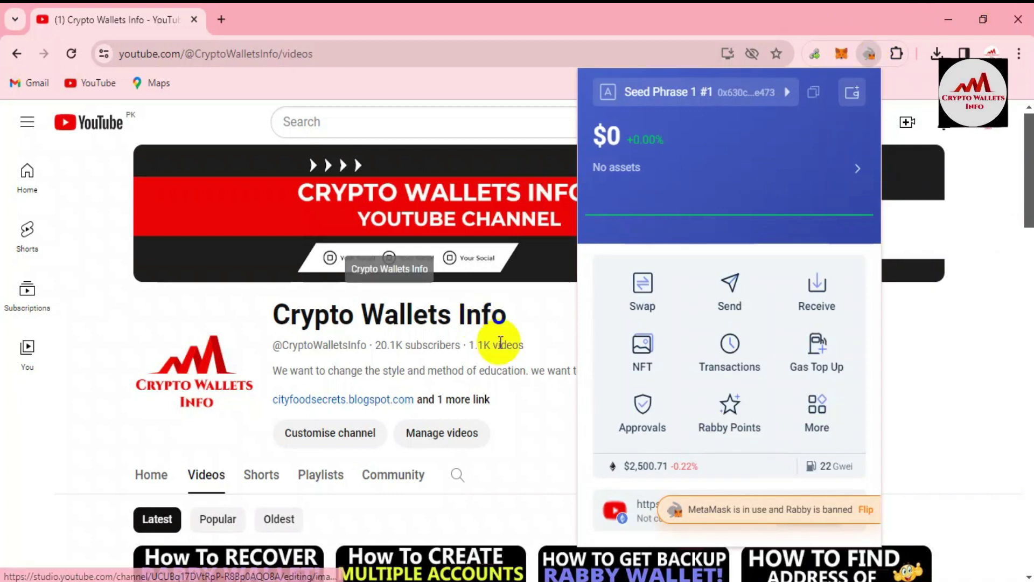
# Step: Look through the latest videos on the Crypto Wallets Info channel page
pyautogui.moveTo(525, 319); pyautogui.dragTo(231, 323)
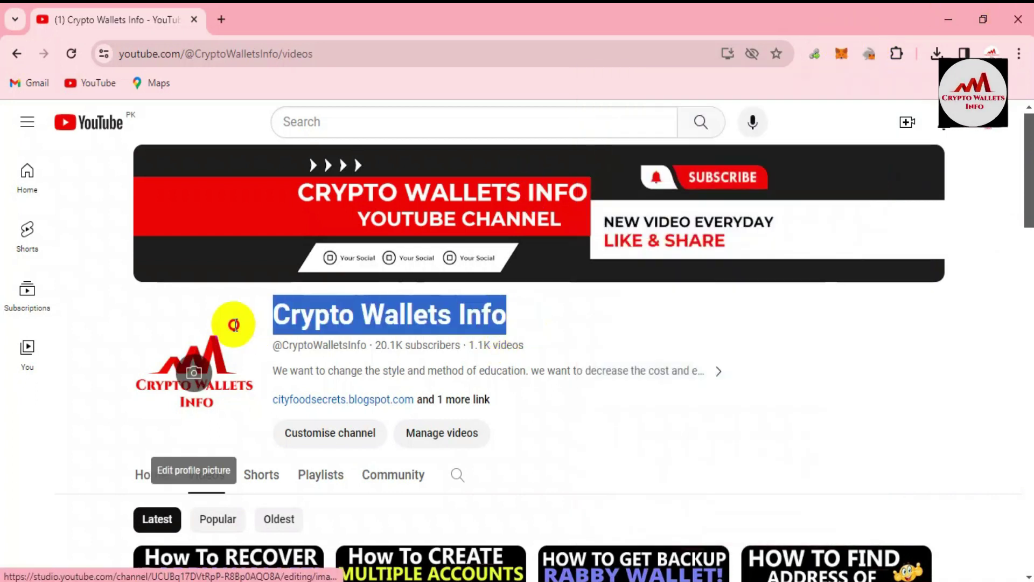
pyautogui.click(533, 304)
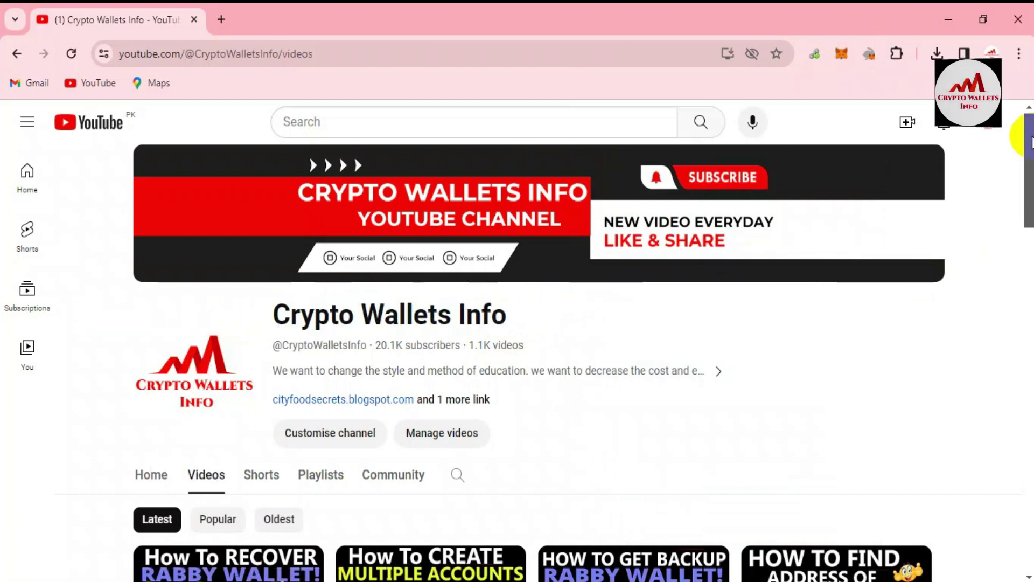
pyautogui.moveTo(1030, 141); pyautogui.dragTo(1030, 246)
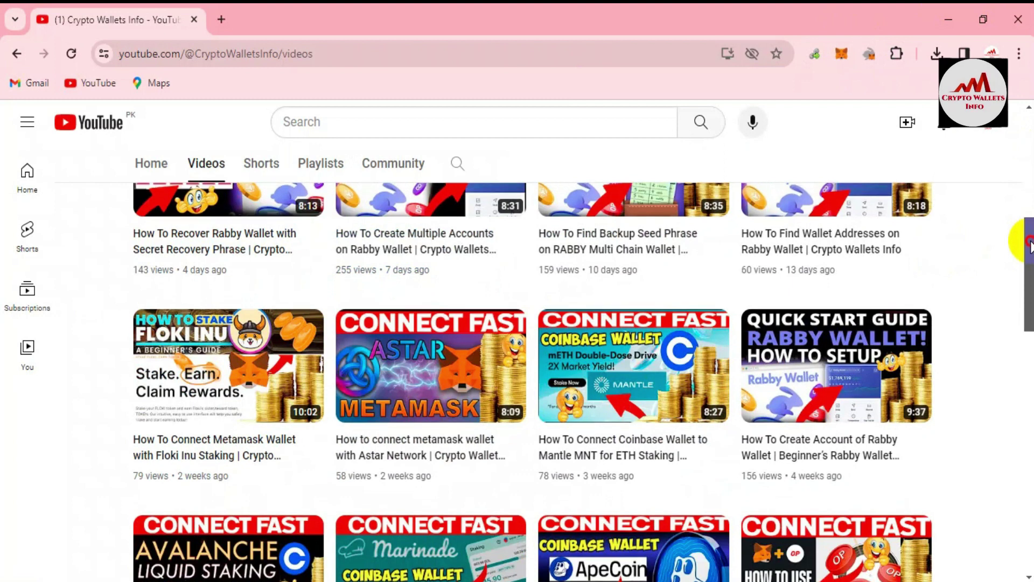
pyautogui.moveTo(1030, 247); pyautogui.dragTo(1030, 141)
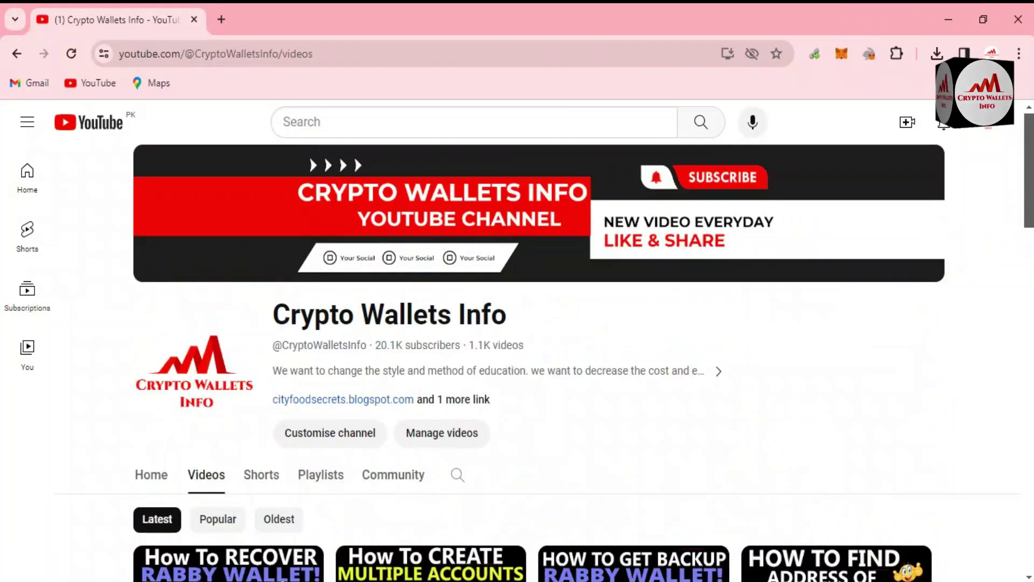
# Step: Open the channel's playlists and look through them down to the end of the page
pyautogui.click(318, 474)
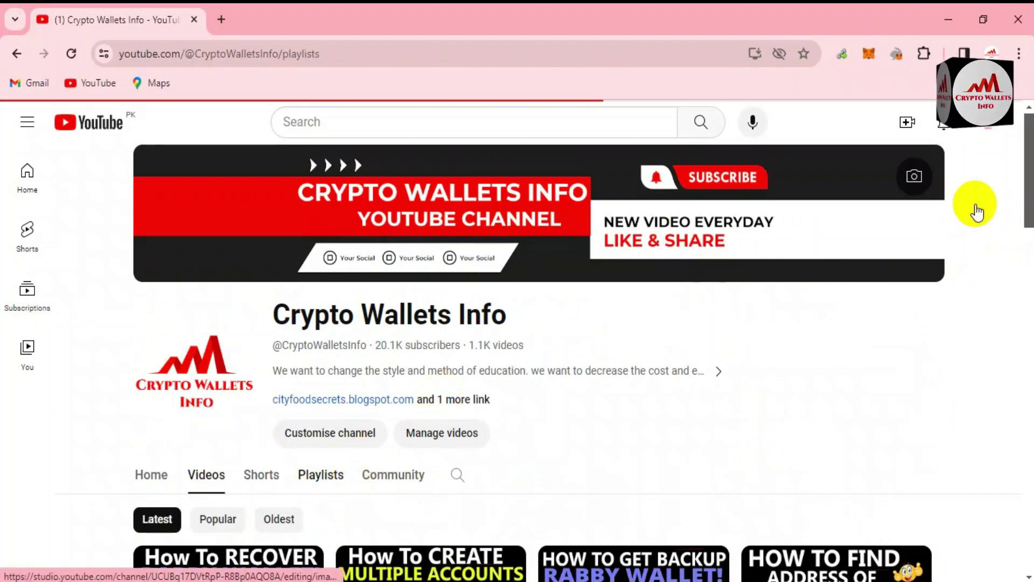
pyautogui.moveTo(1029, 157); pyautogui.dragTo(1026, 272)
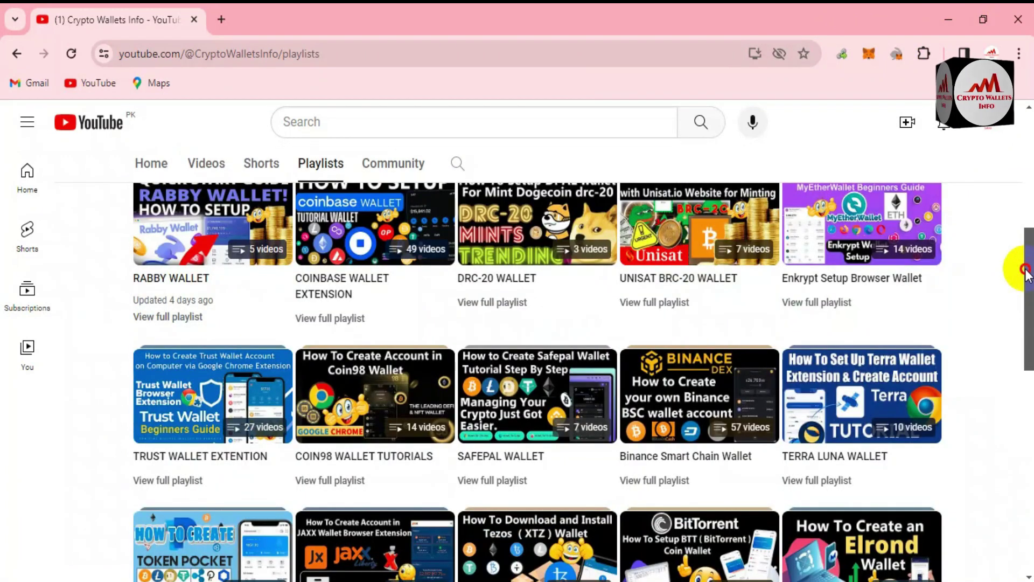
pyautogui.moveTo(1027, 275); pyautogui.dragTo(1027, 490)
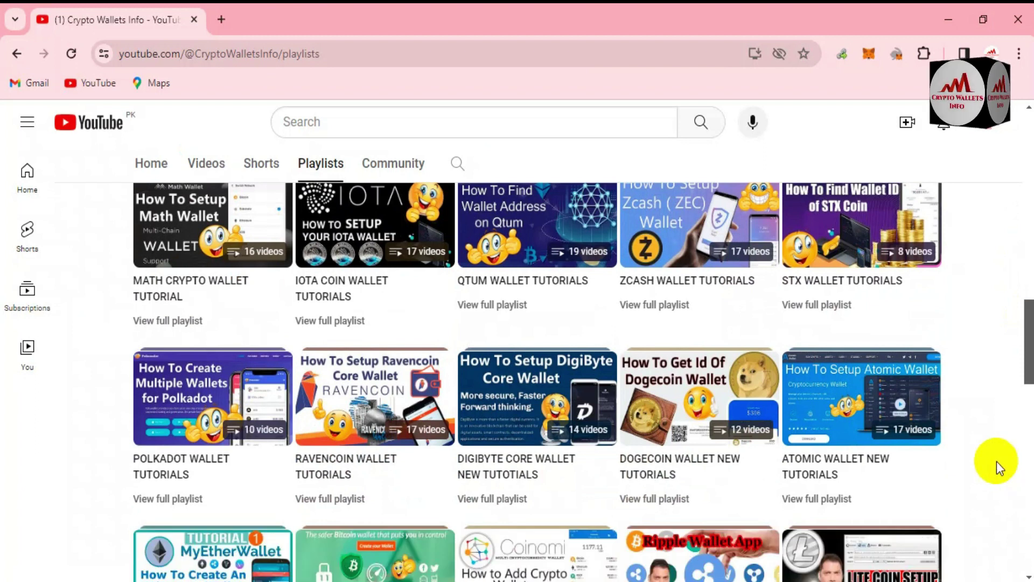
pyautogui.moveTo(1029, 356); pyautogui.dragTo(1009, 538)
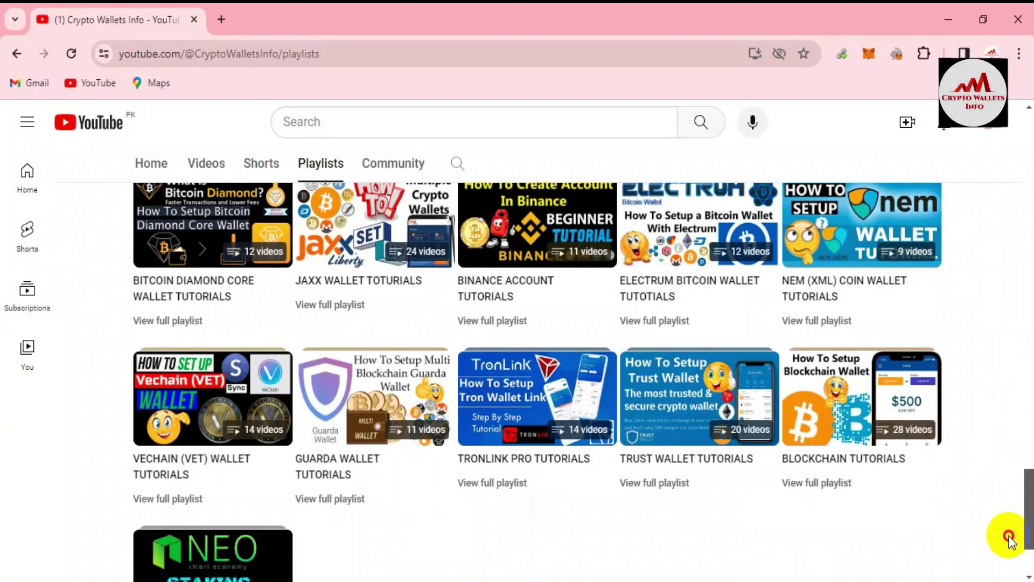
pyautogui.moveTo(1010, 536); pyautogui.dragTo(1010, 538)
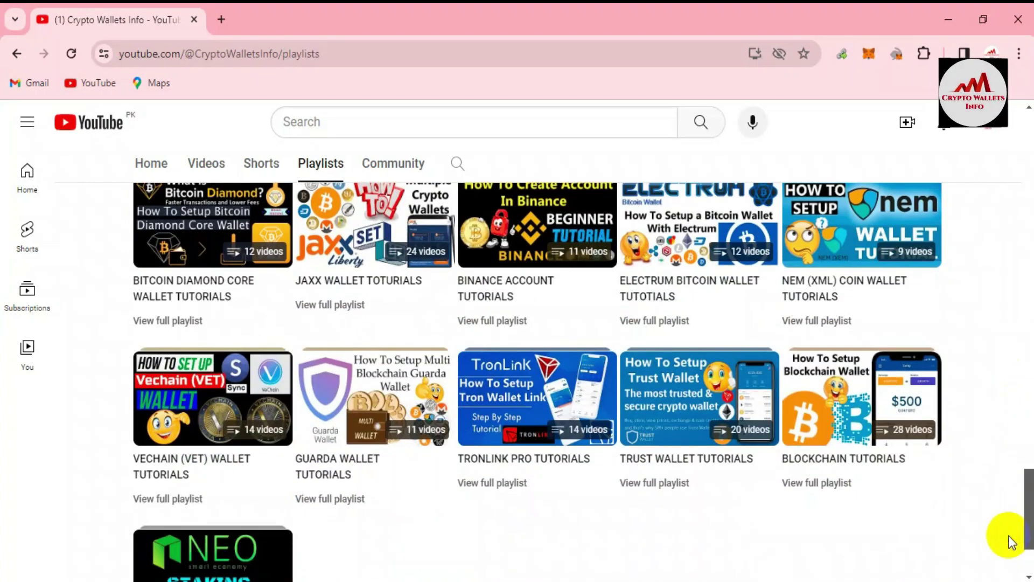